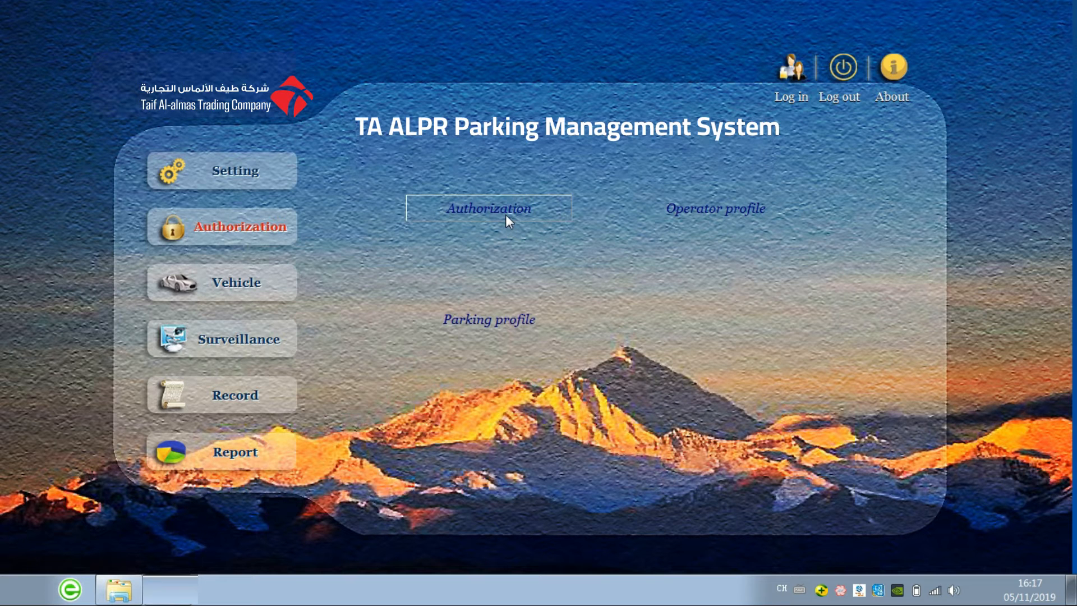
Step: Open the authorization levels and review the permissions of the Administrator, Cashier and ParkingManager levels
{"action": "left_click", "coordinate": [506, 216]}
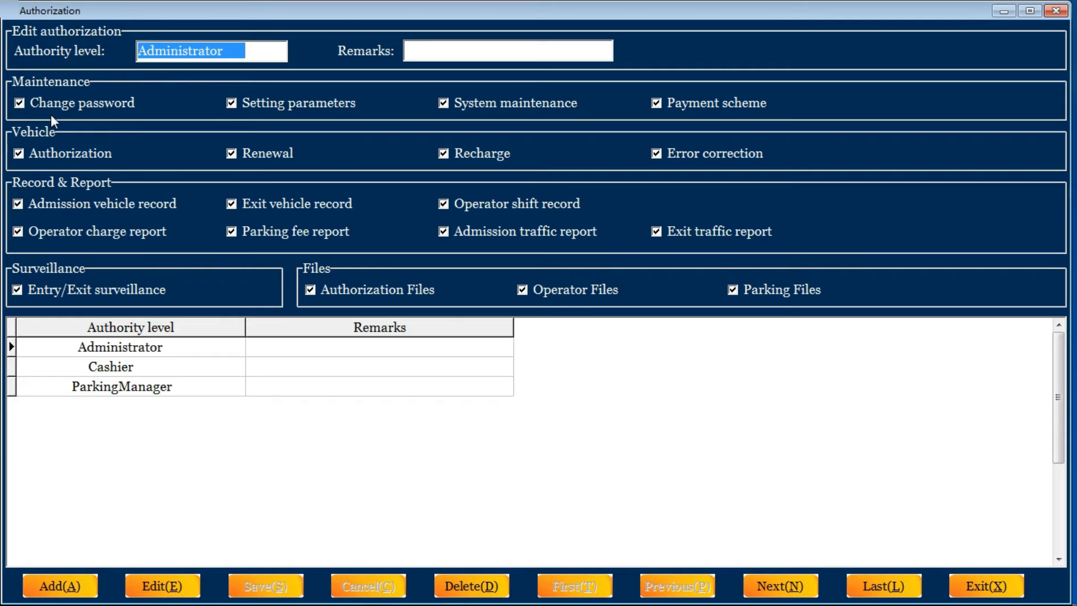
{"action": "left_click", "coordinate": [261, 53]}
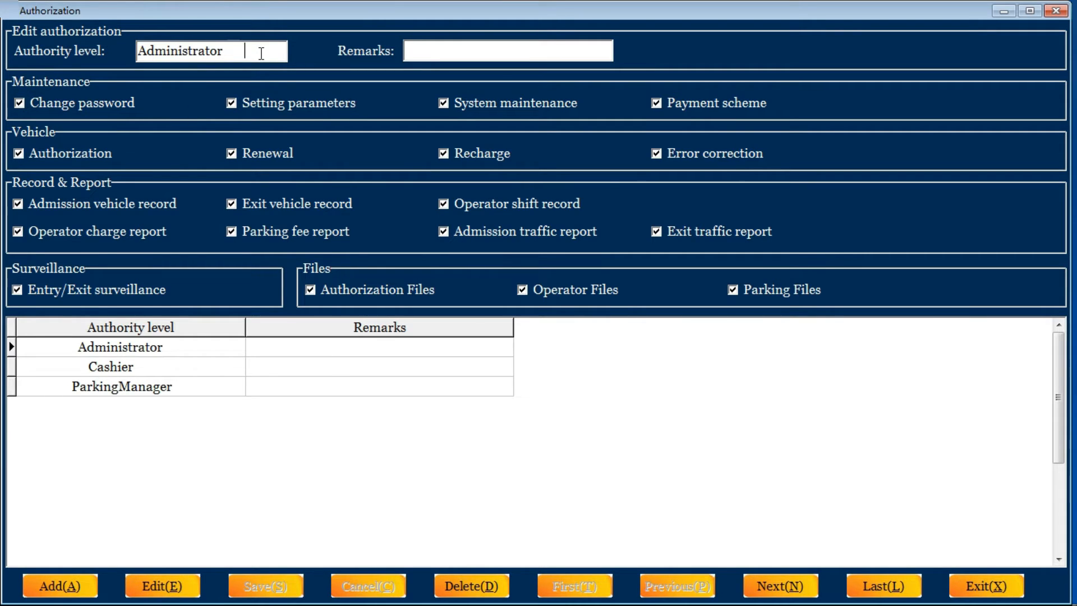
{"action": "left_click", "coordinate": [72, 369]}
{"action": "left_click", "coordinate": [72, 369]}
{"action": "left_click", "coordinate": [72, 369]}
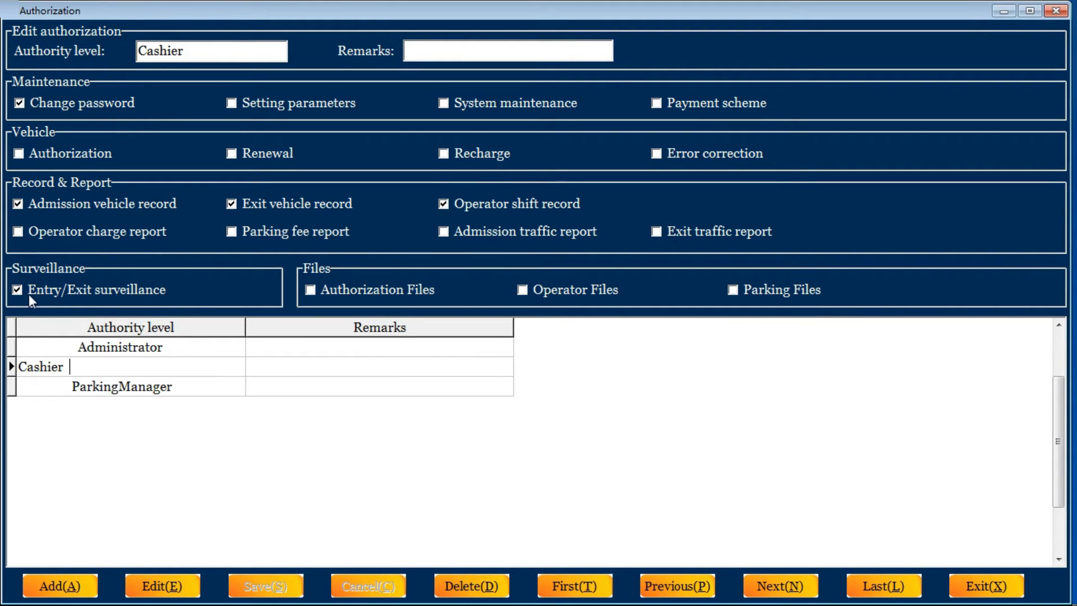
{"action": "left_click", "coordinate": [106, 389]}
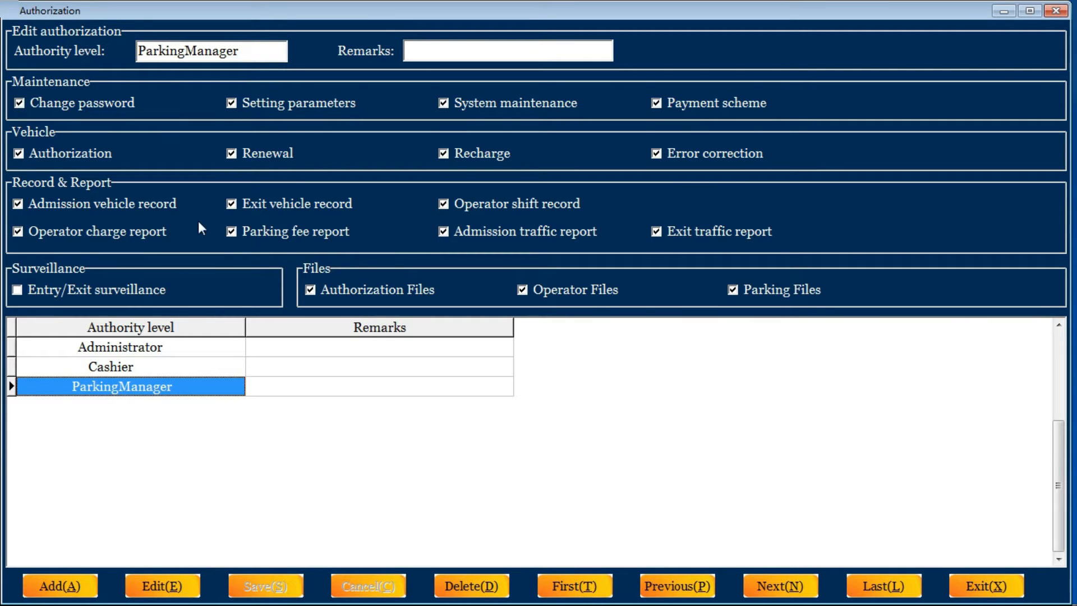
Step: Try to create a new authority level named Operator
{"action": "left_click", "coordinate": [62, 587]}
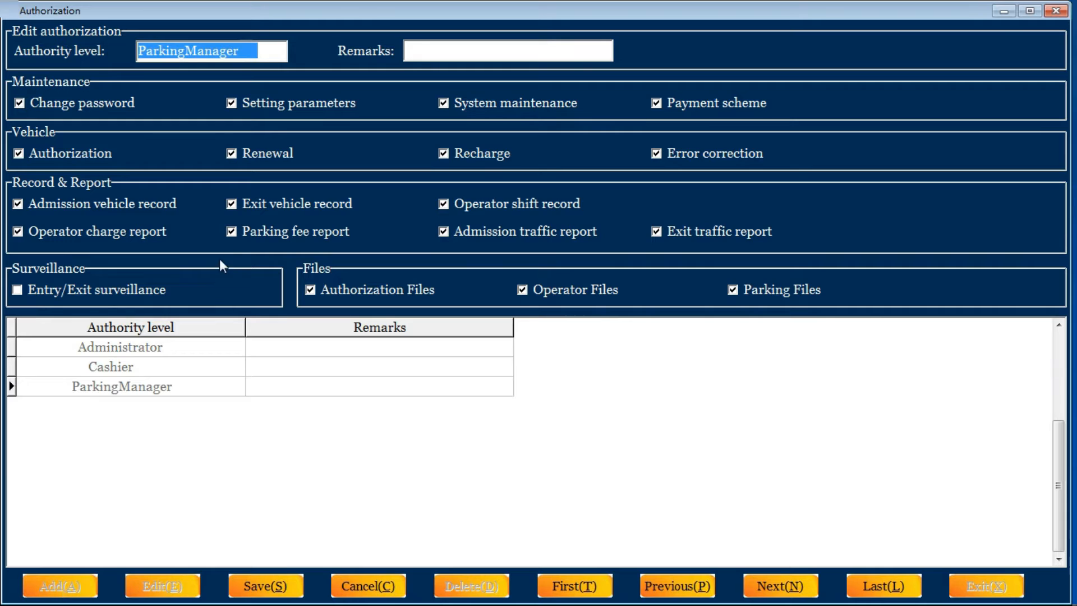
{"action": "key", "text": "BackSpace"}
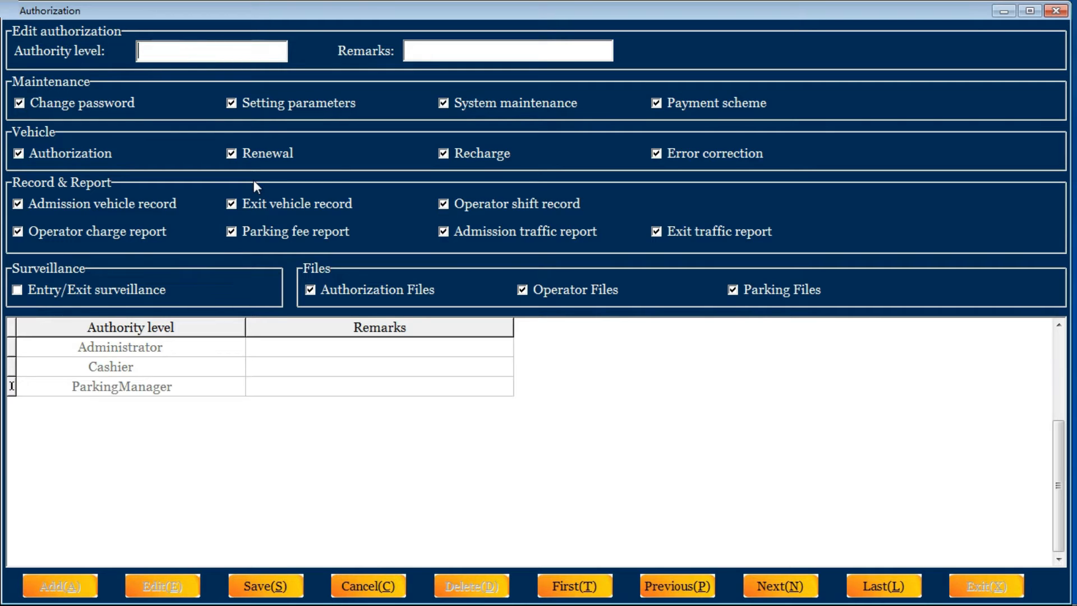
{"action": "type", "text": "Operator"}
Step: Disable Change password, Payment scheme, vehicle Authorization and all three Files permissions, enable Entry/Exit surveillance, and cancel the Operator entry
{"action": "left_click", "coordinate": [19, 105]}
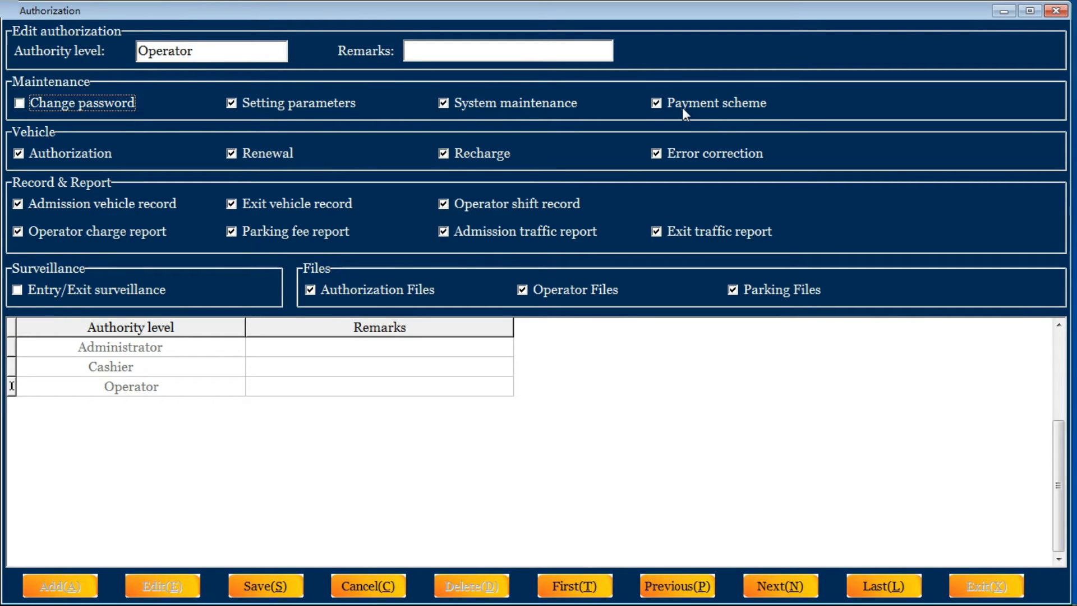
{"action": "left_click", "coordinate": [655, 103]}
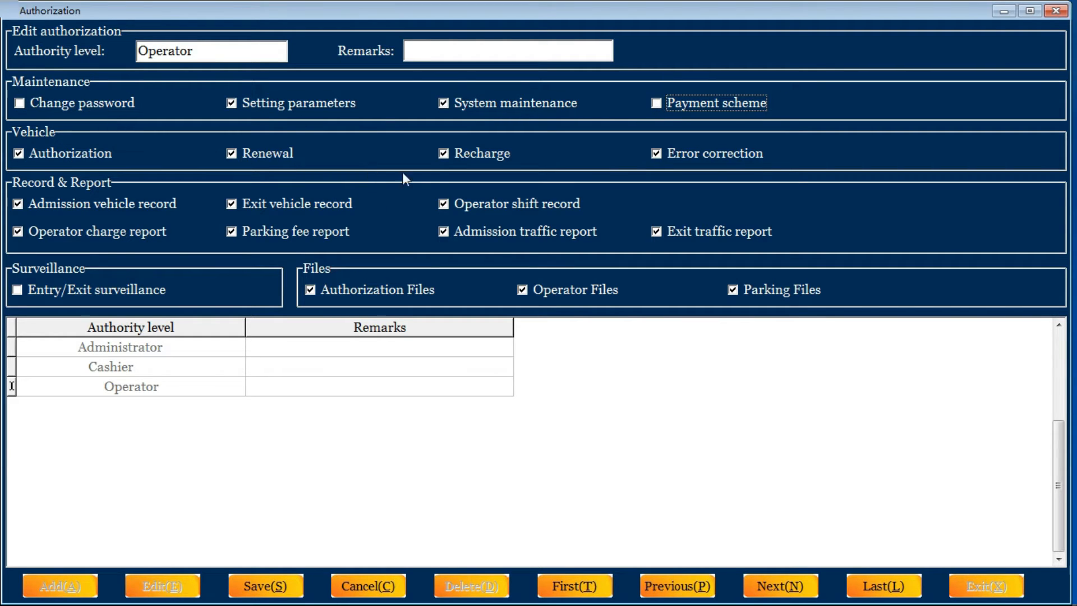
{"action": "left_click", "coordinate": [14, 153]}
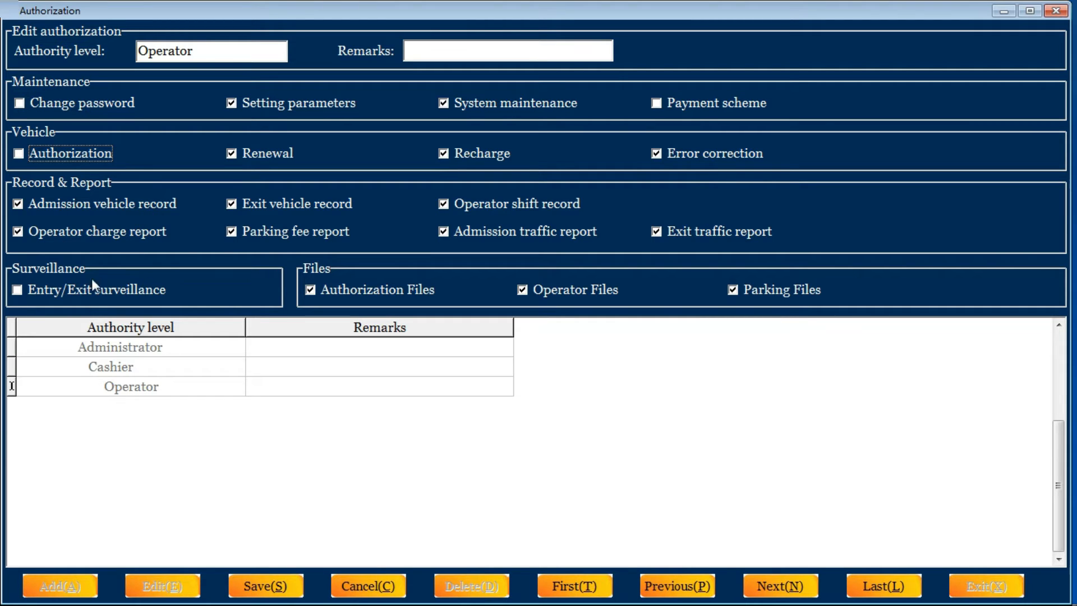
{"action": "left_click", "coordinate": [17, 295]}
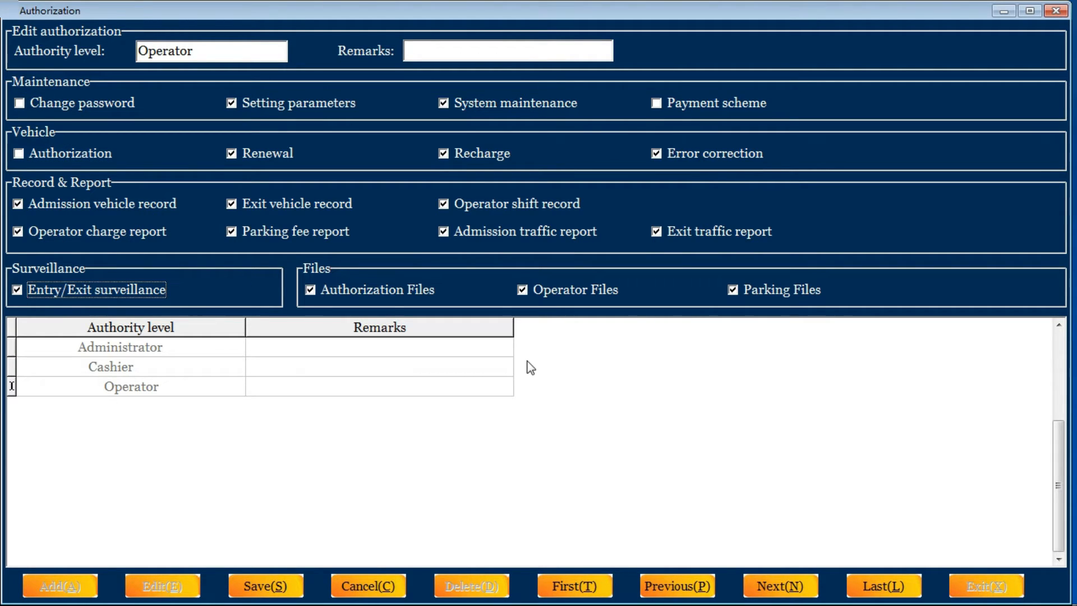
{"action": "left_click", "coordinate": [313, 291]}
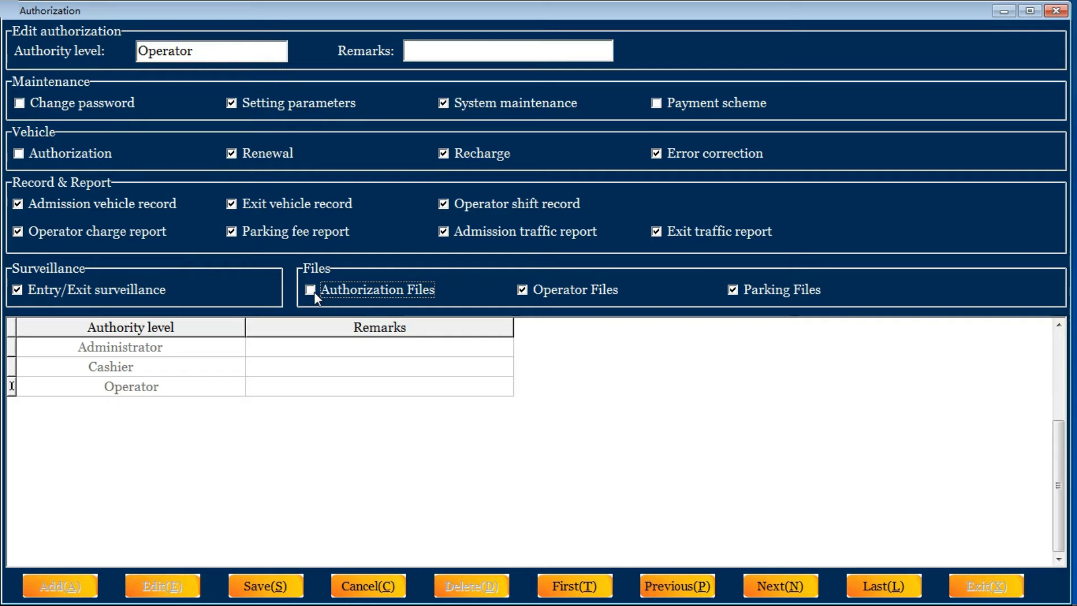
{"action": "left_click", "coordinate": [524, 291]}
{"action": "left_click", "coordinate": [733, 290]}
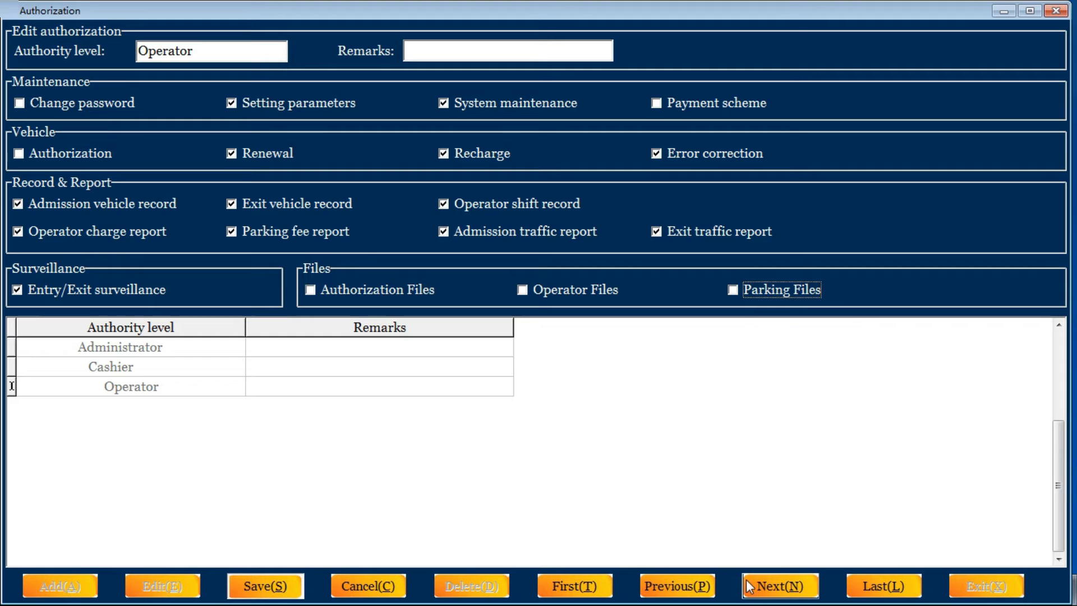
{"action": "left_click", "coordinate": [382, 589]}
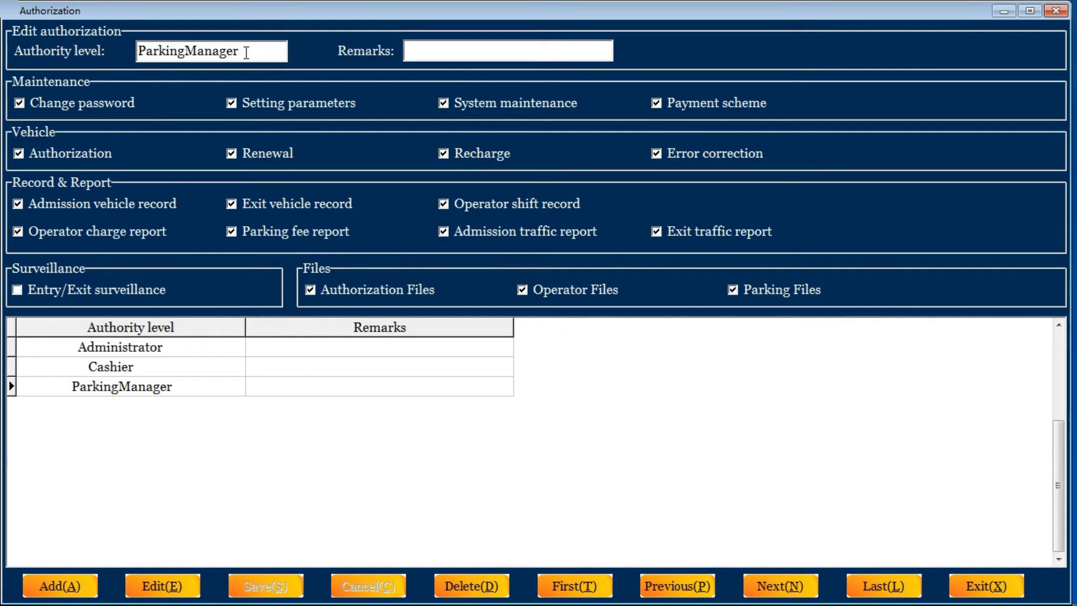
Step: Put the Cashier authority level into edit mode, save it, and close the authorization window
{"action": "left_click_drag", "start_coordinate": [247, 53], "coordinate": [133, 51]}
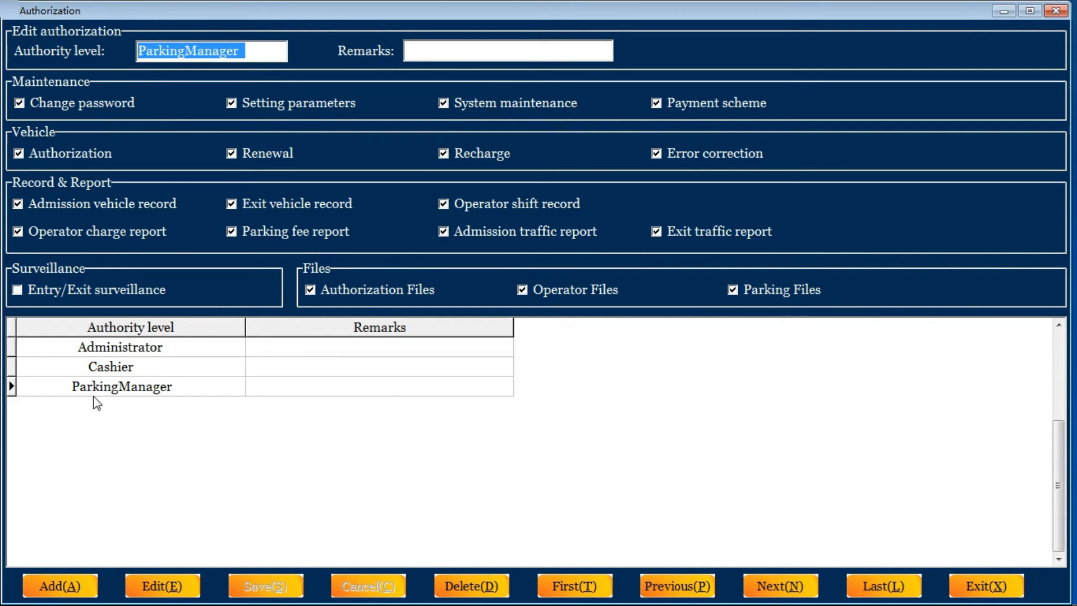
{"action": "left_click", "coordinate": [98, 369]}
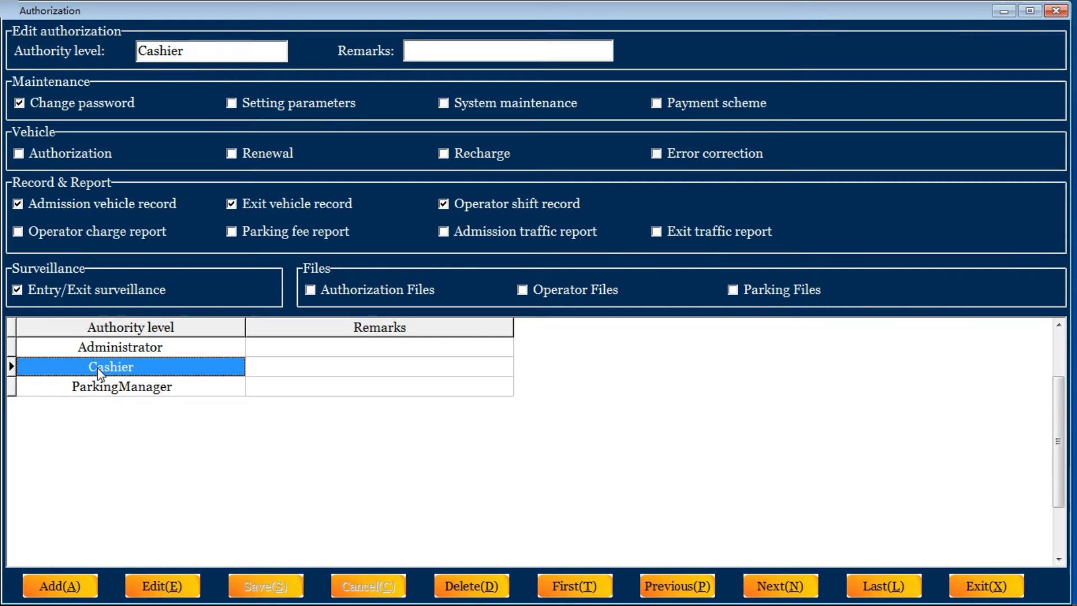
{"action": "left_click", "coordinate": [145, 585]}
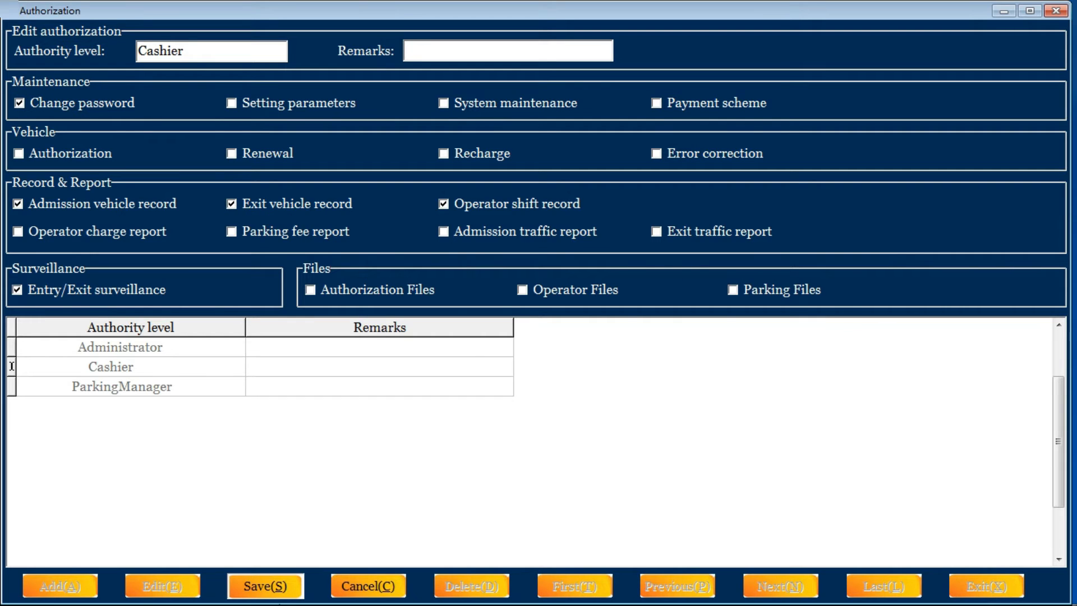
{"action": "left_click", "coordinate": [259, 584]}
{"action": "left_click", "coordinate": [263, 590]}
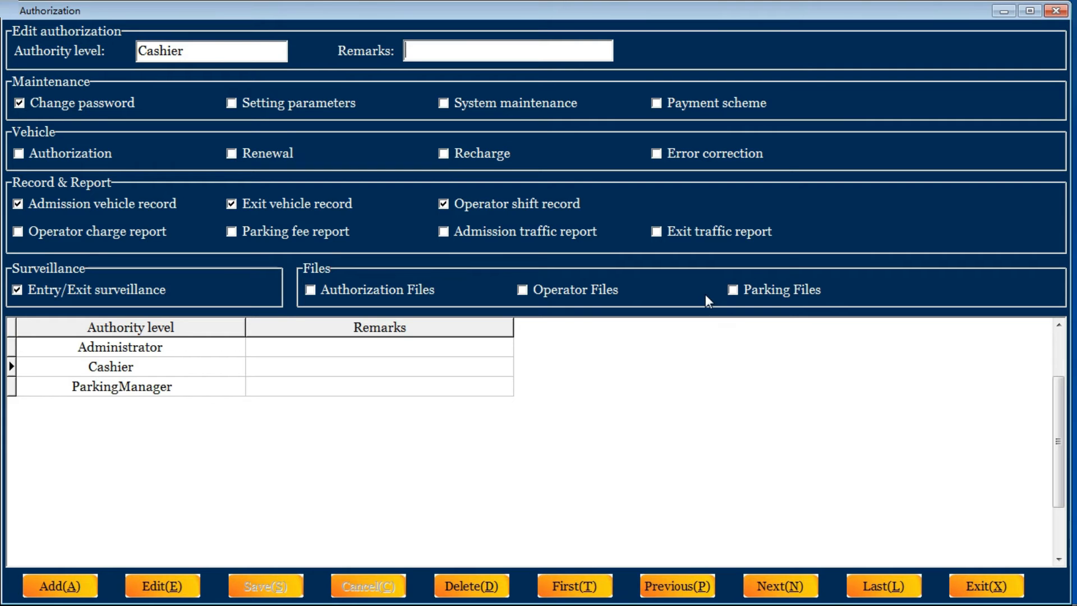
{"action": "left_click", "coordinate": [1056, 10]}
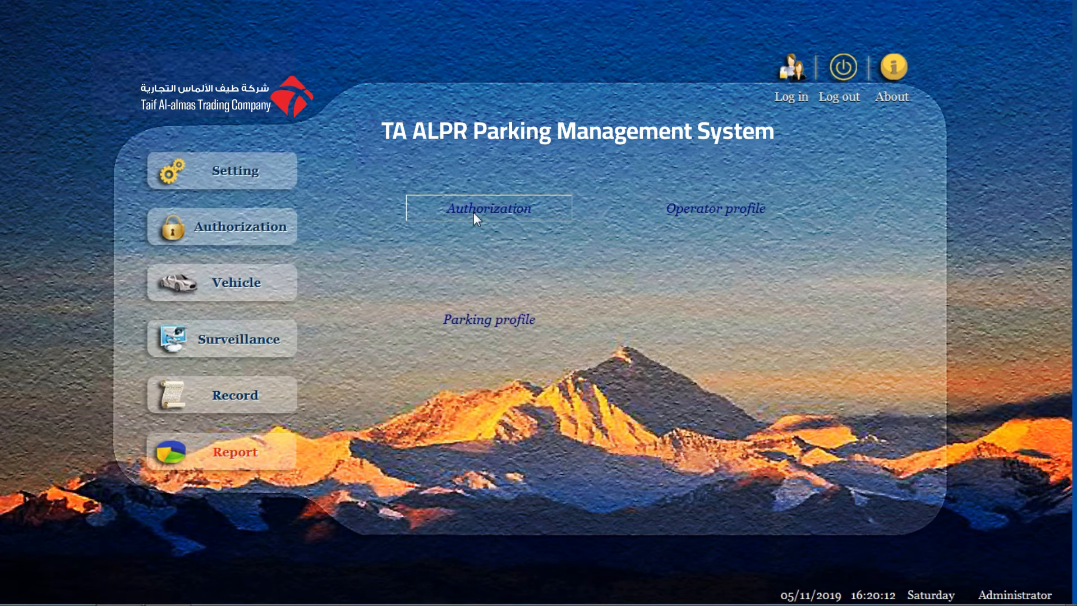
Step: Open the operator profiles and examine the Administrator's username and the available authority groups
{"action": "left_click", "coordinate": [728, 213]}
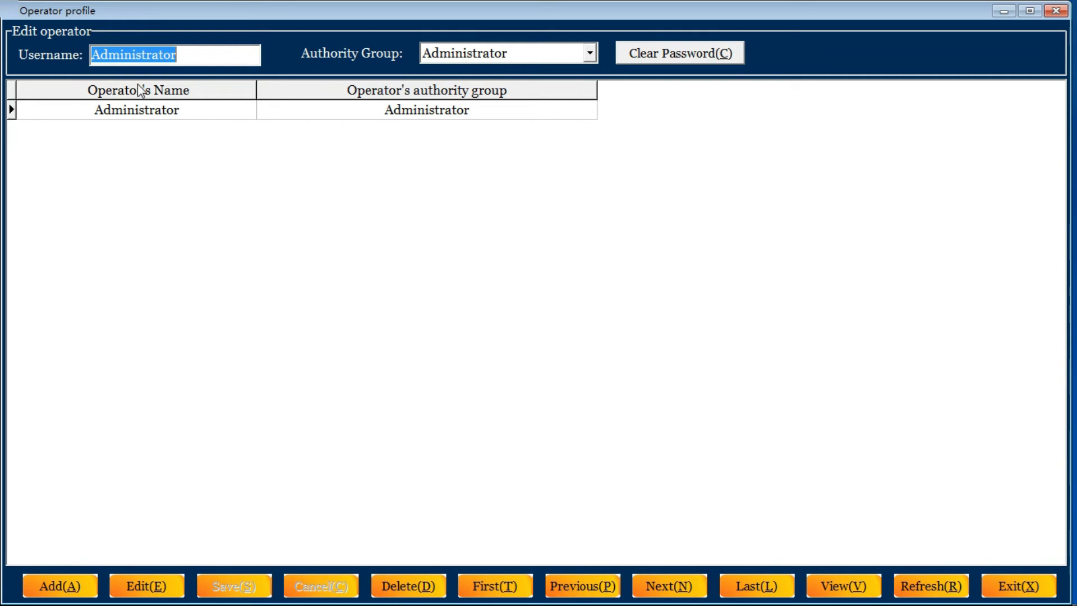
{"action": "left_click", "coordinate": [207, 59]}
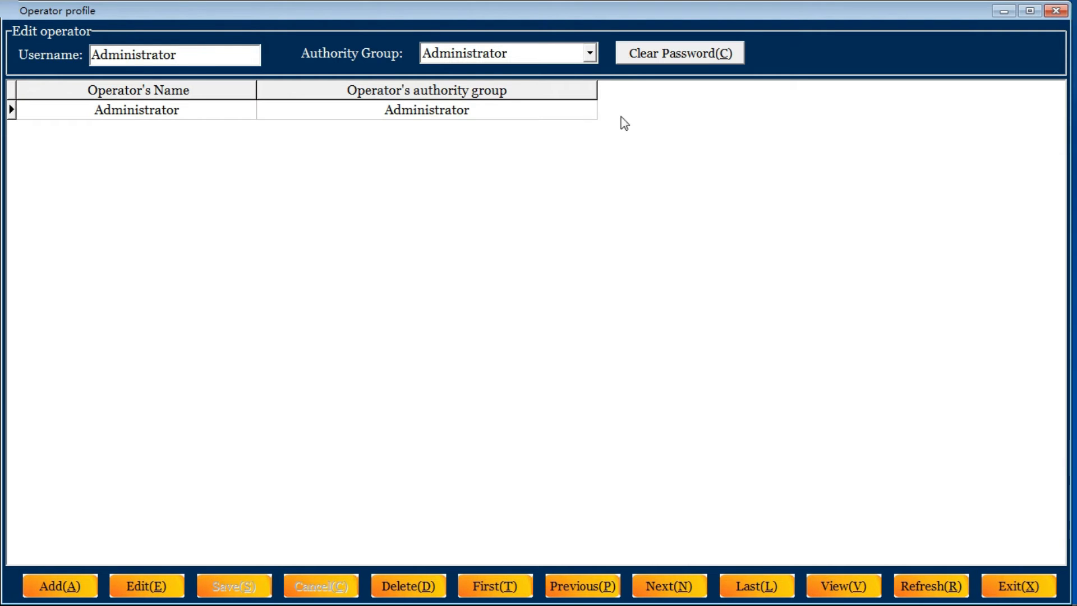
{"action": "left_click", "coordinate": [590, 54]}
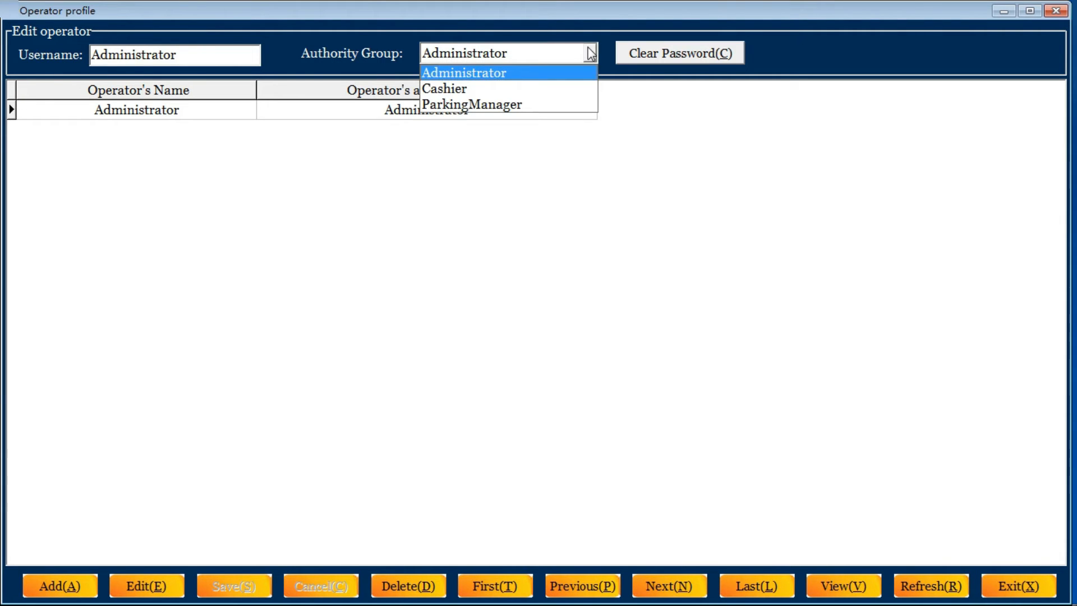
{"action": "left_click", "coordinate": [432, 87]}
{"action": "left_click", "coordinate": [215, 54]}
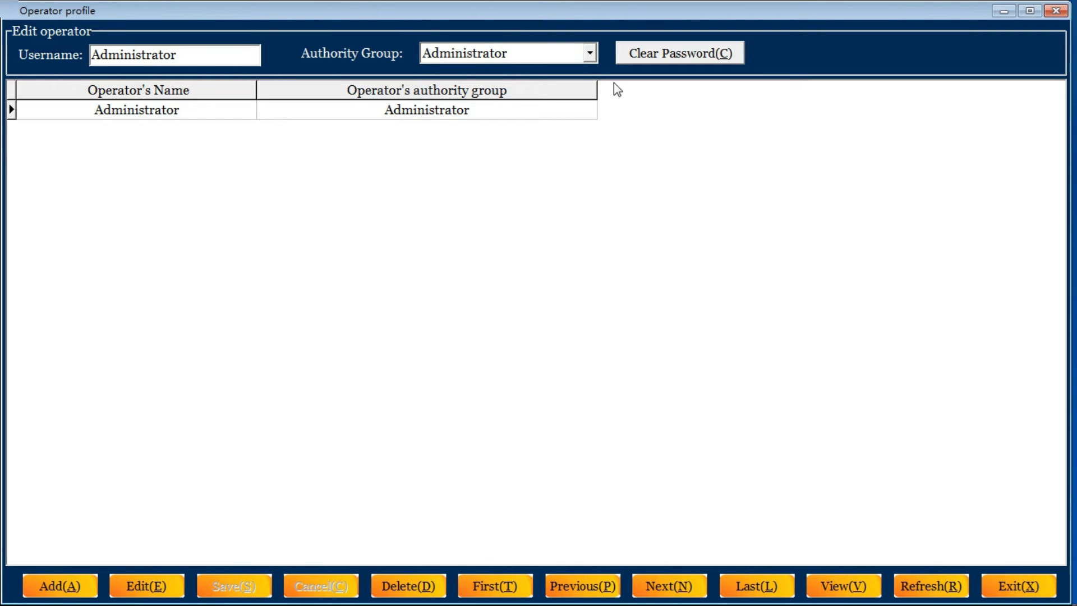
{"action": "left_click", "coordinate": [591, 54]}
{"action": "left_click", "coordinate": [720, 188]}
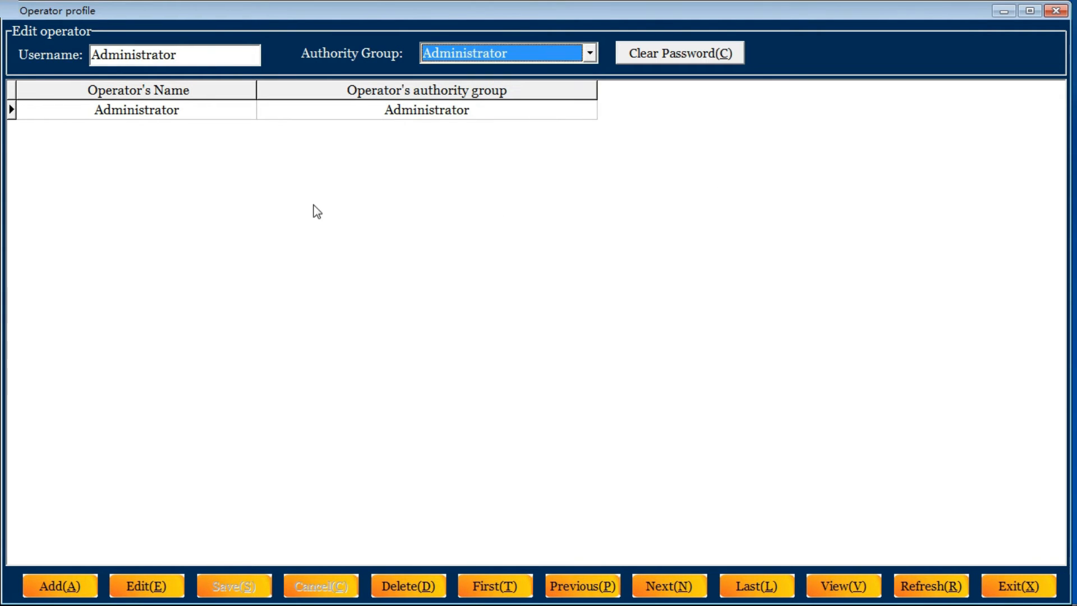
Step: Add an operator with the person's first name as username, assign the Cashier authority group, and save the profile
{"action": "left_click", "coordinate": [46, 588]}
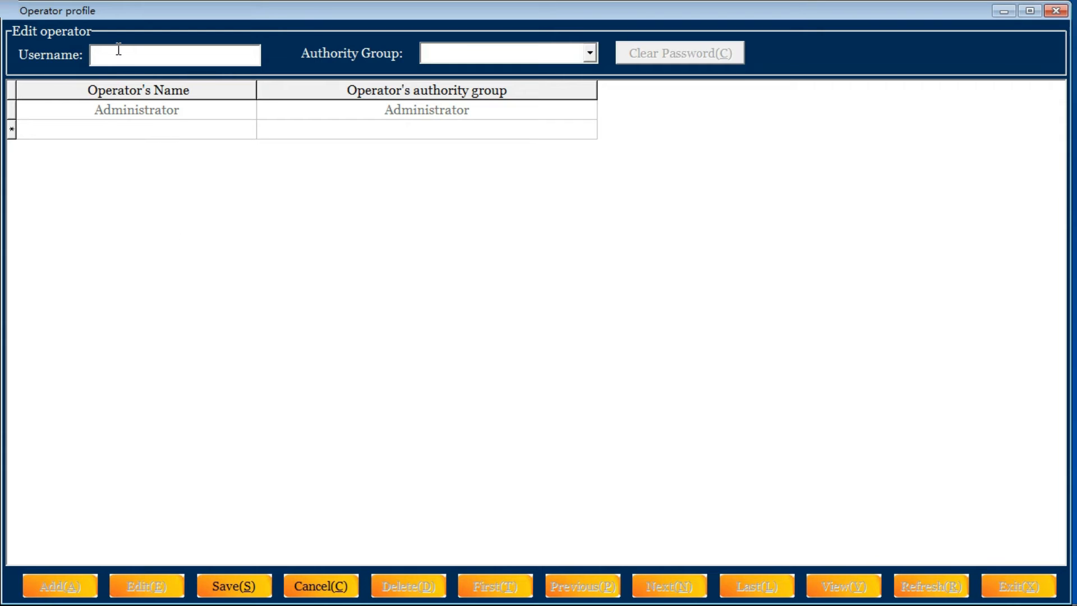
{"action": "type", "text": "Lisa"}
{"action": "left_click", "coordinate": [588, 58]}
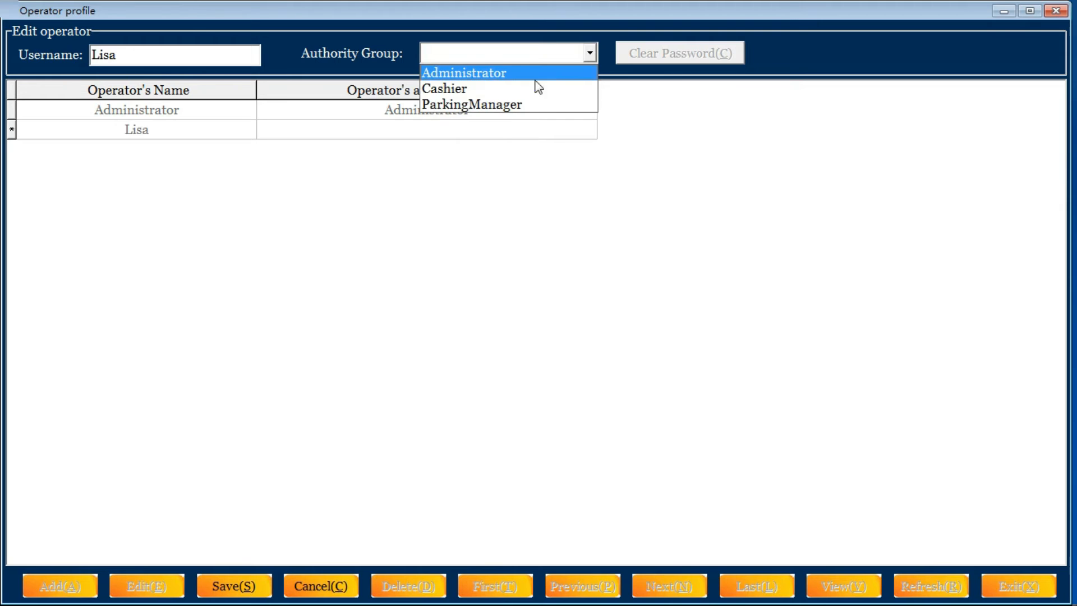
{"action": "left_click", "coordinate": [520, 90]}
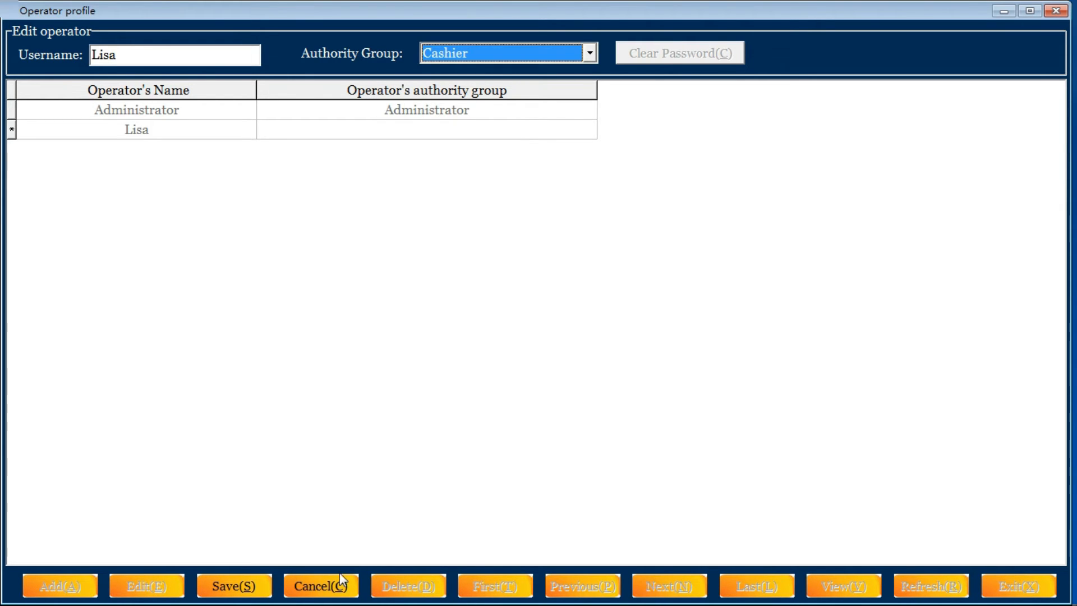
{"action": "left_click", "coordinate": [242, 587]}
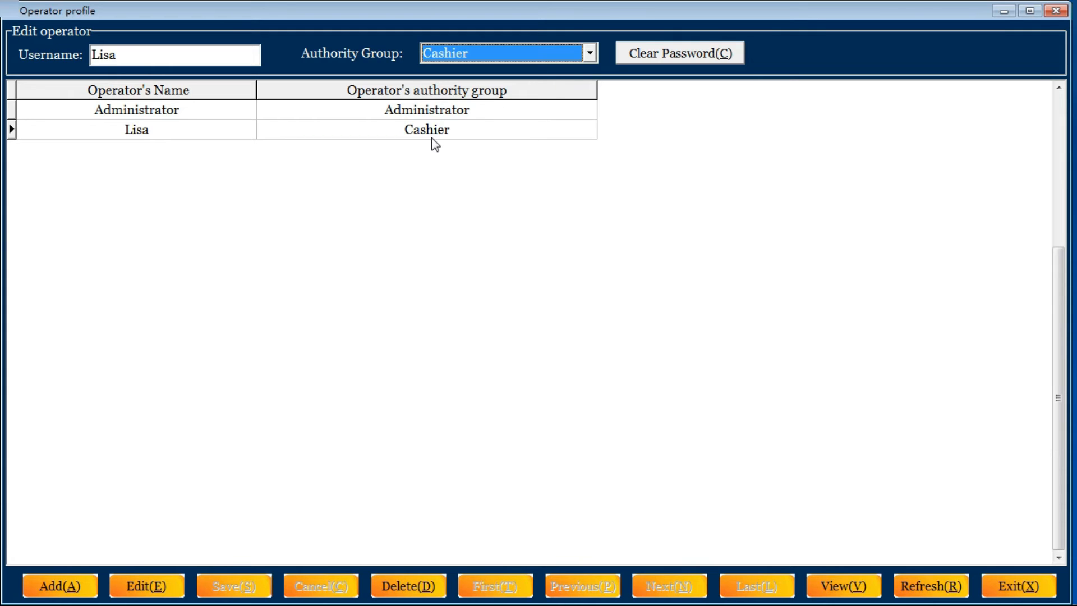
Step: Select the new Cashier operator and clear that account's password
{"action": "left_click", "coordinate": [296, 200]}
{"action": "left_click", "coordinate": [149, 131]}
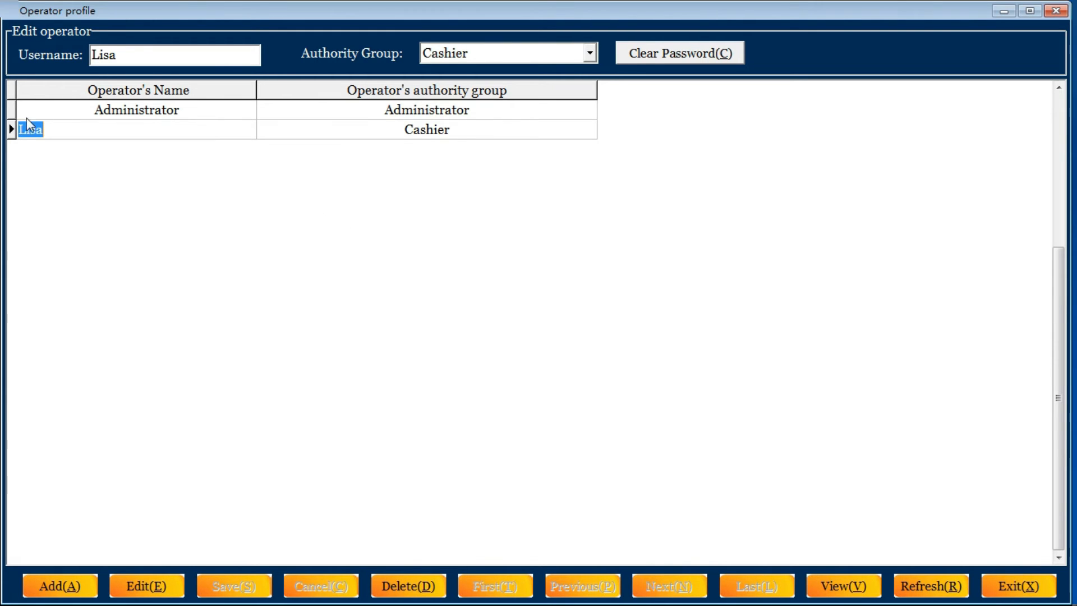
{"action": "left_click", "coordinate": [653, 53]}
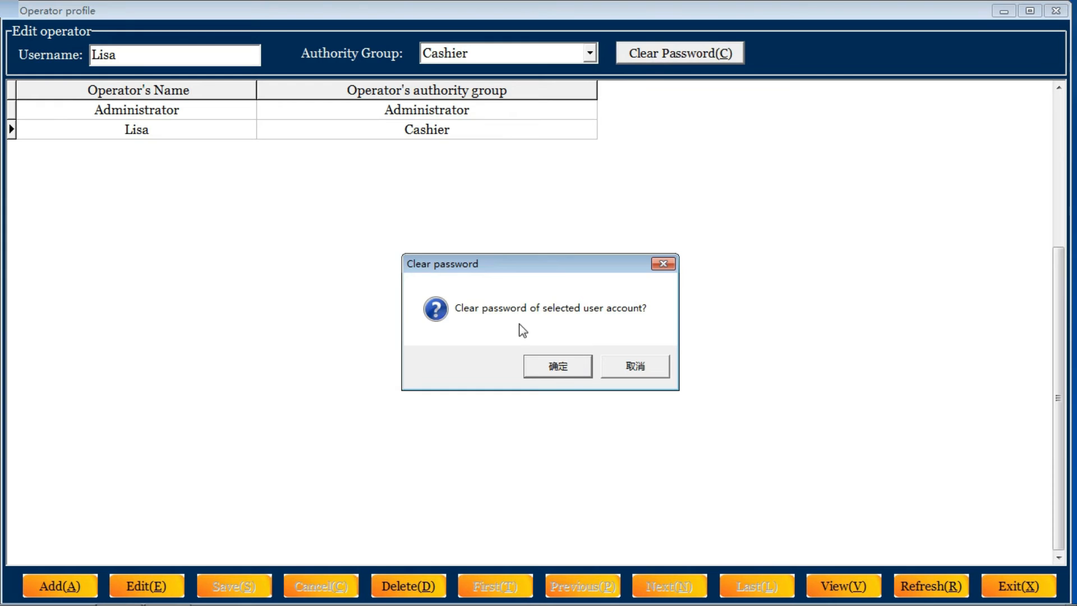
{"action": "left_click", "coordinate": [567, 368]}
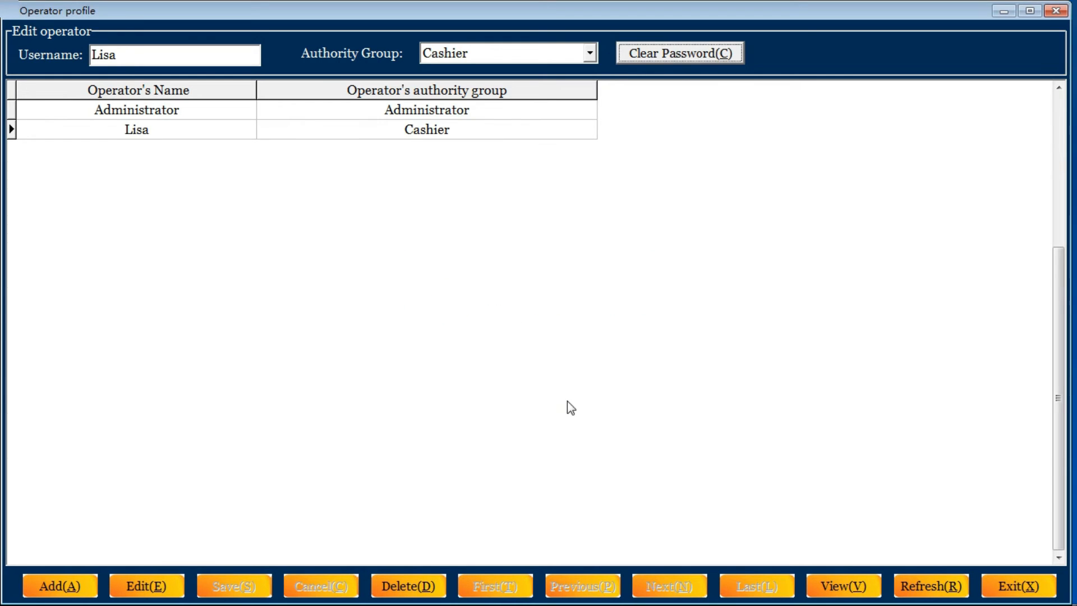
{"action": "left_click", "coordinate": [678, 54]}
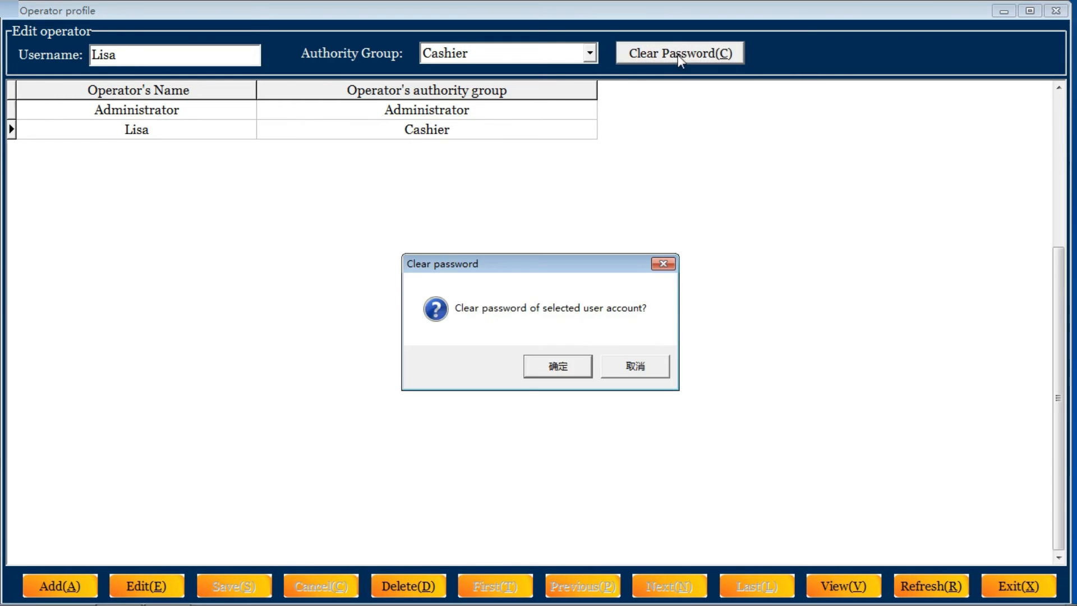
{"action": "left_click", "coordinate": [569, 371]}
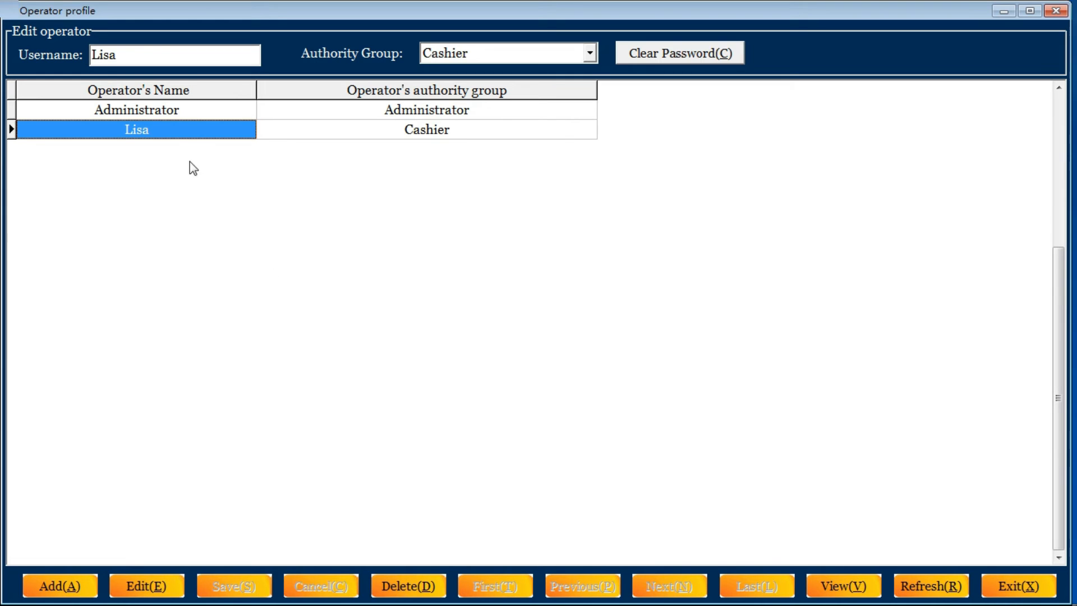
Step: Check the authority group choices for the Administrator operator and exit the operator profiles
{"action": "left_click", "coordinate": [171, 115]}
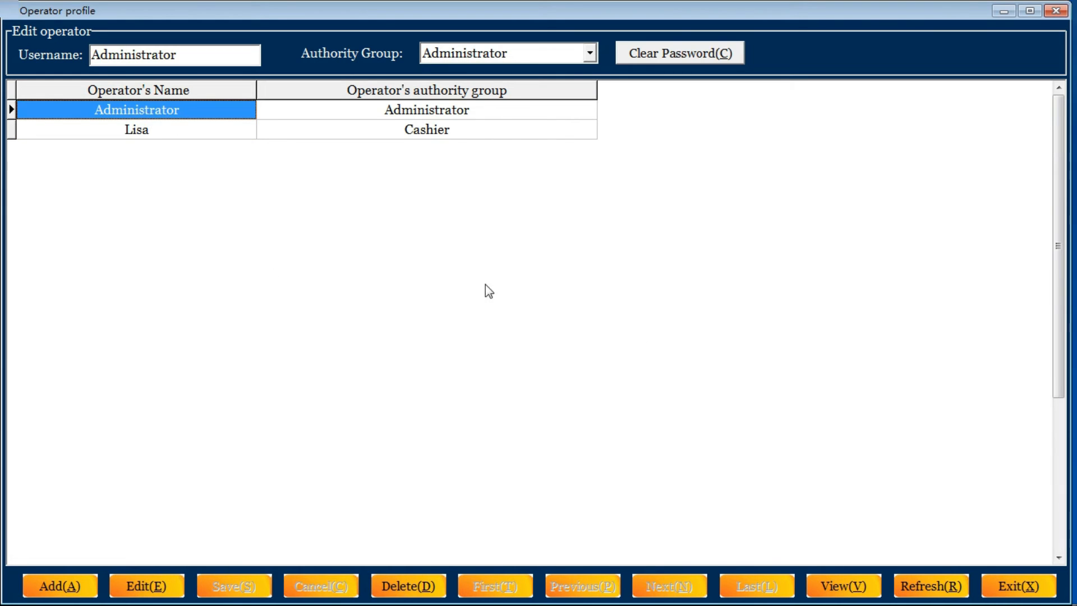
{"action": "left_click", "coordinate": [586, 51]}
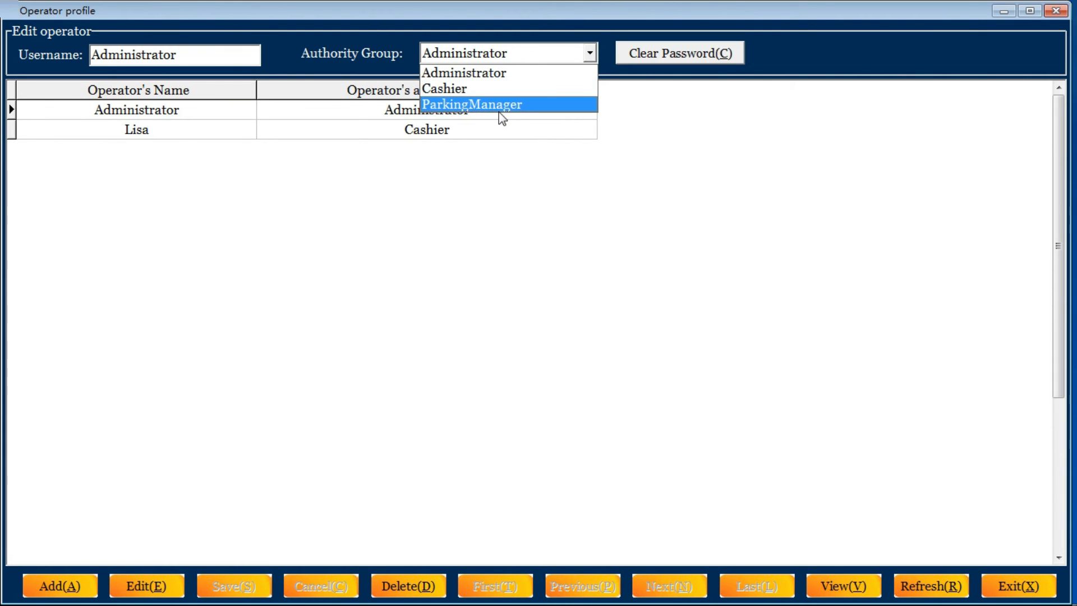
{"action": "left_click", "coordinate": [1029, 590]}
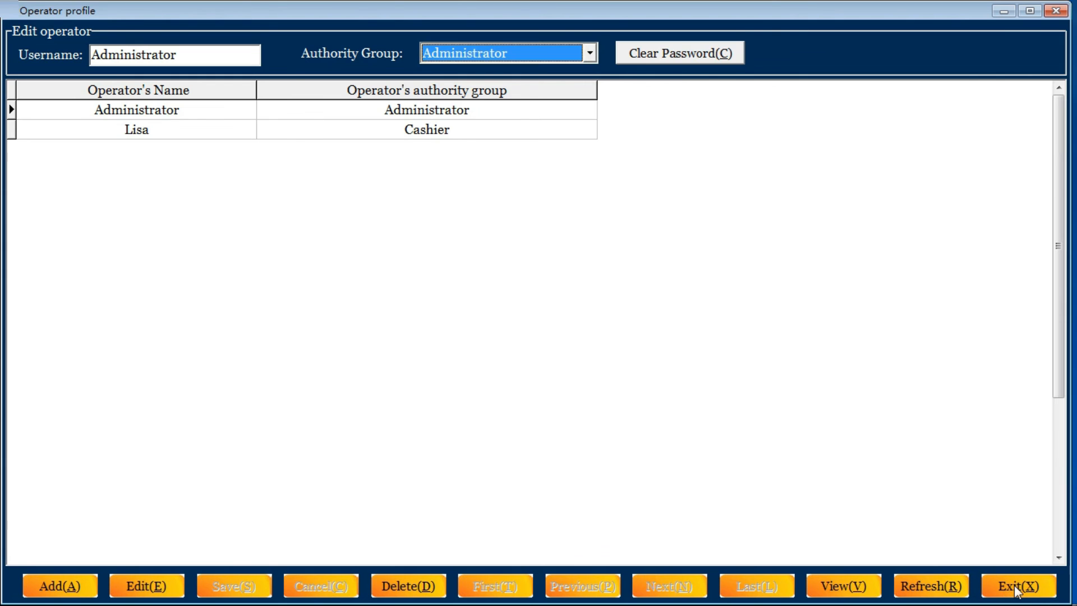
{"action": "left_click", "coordinate": [1007, 593]}
Step: Add a parking lot numbered 03 and named "03 parking" in the parking profile, save it, and exit
{"action": "left_click", "coordinate": [487, 321]}
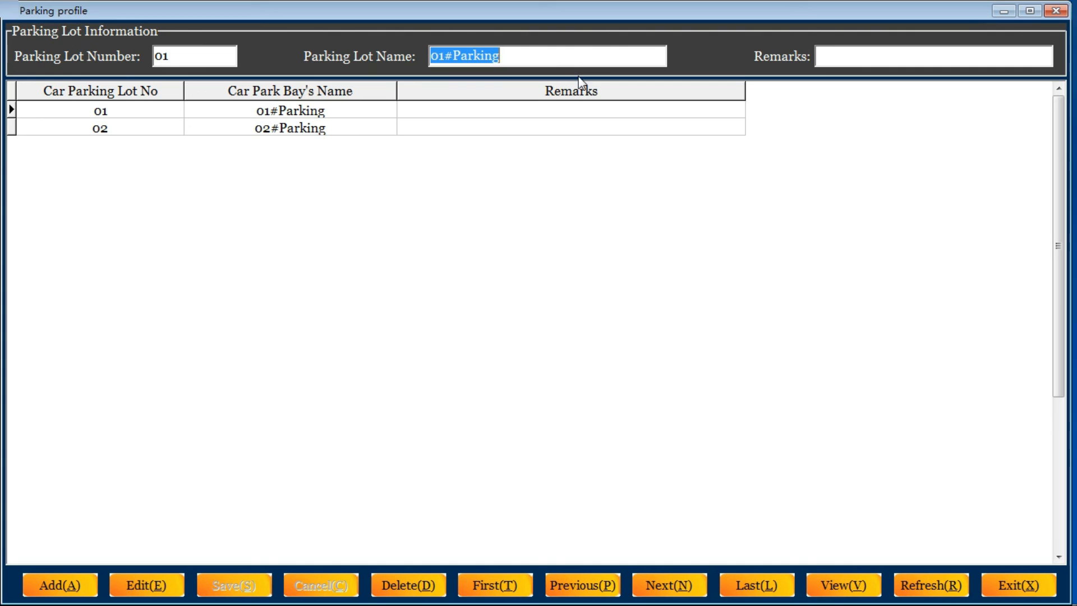
{"action": "left_click", "coordinate": [62, 583]}
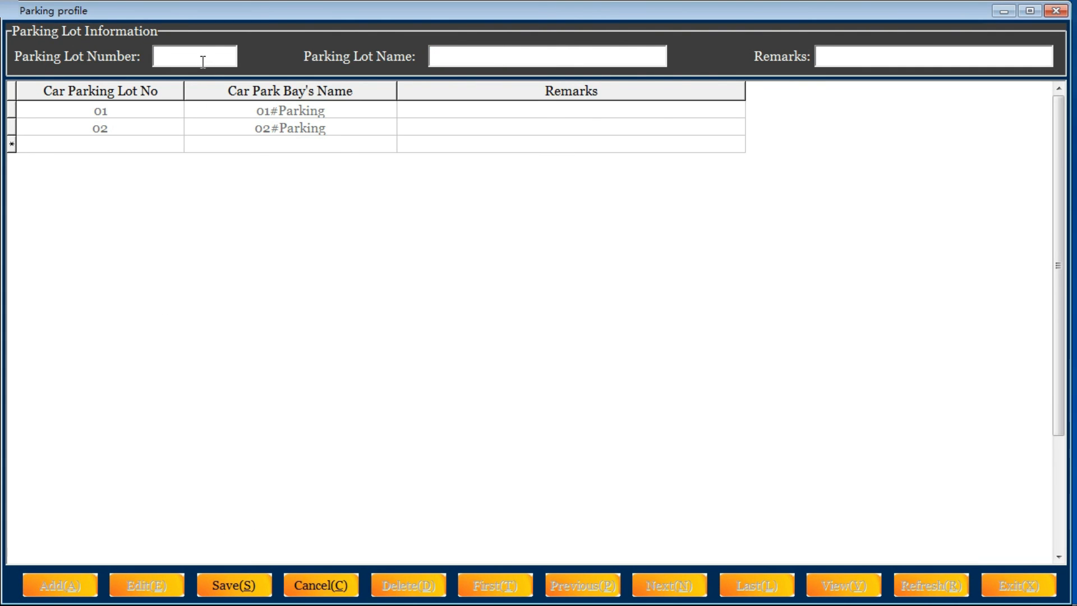
{"action": "type", "text": "S0"}
{"action": "key", "text": "BackSpace"}
{"action": "key", "text": "BackSpace"}
{"action": "type", "text": "03"}
{"action": "left_click", "coordinate": [466, 57]}
{"action": "type", "text": "03 parking"}
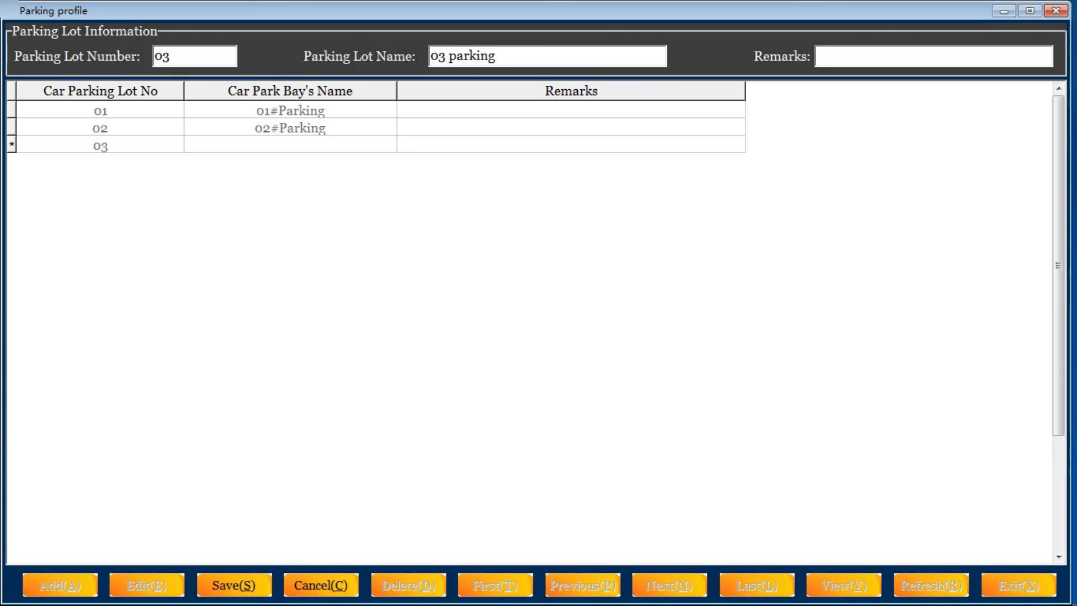
{"action": "left_click", "coordinate": [252, 589]}
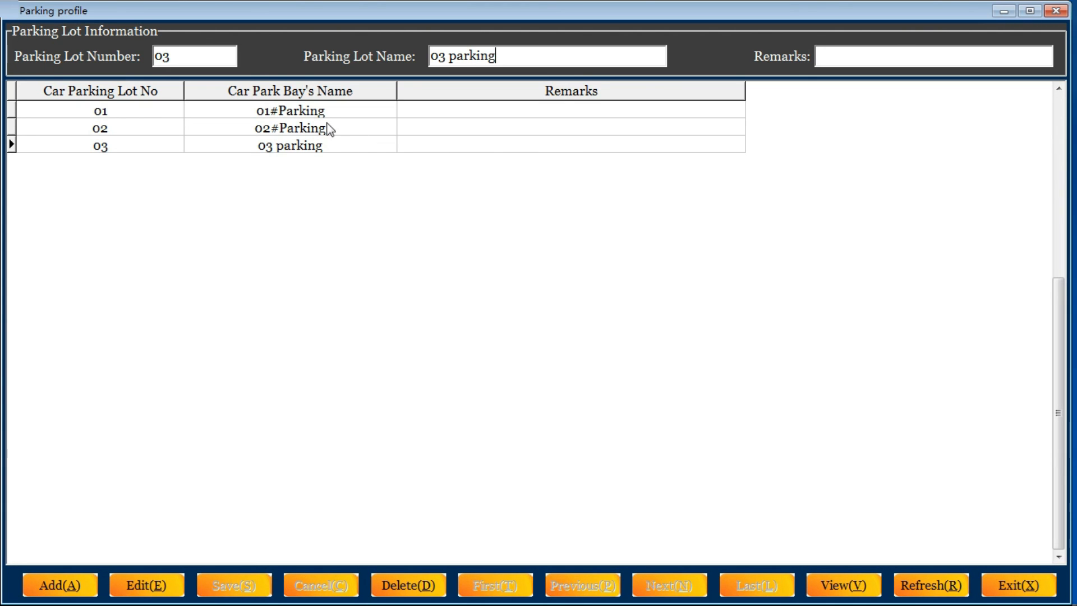
{"action": "left_click", "coordinate": [1019, 585]}
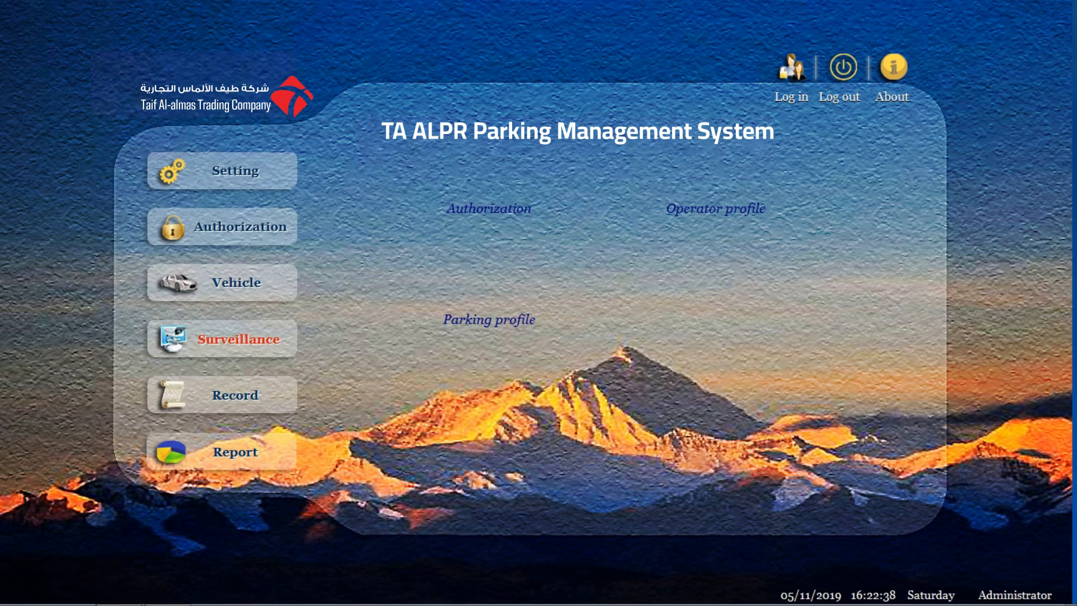